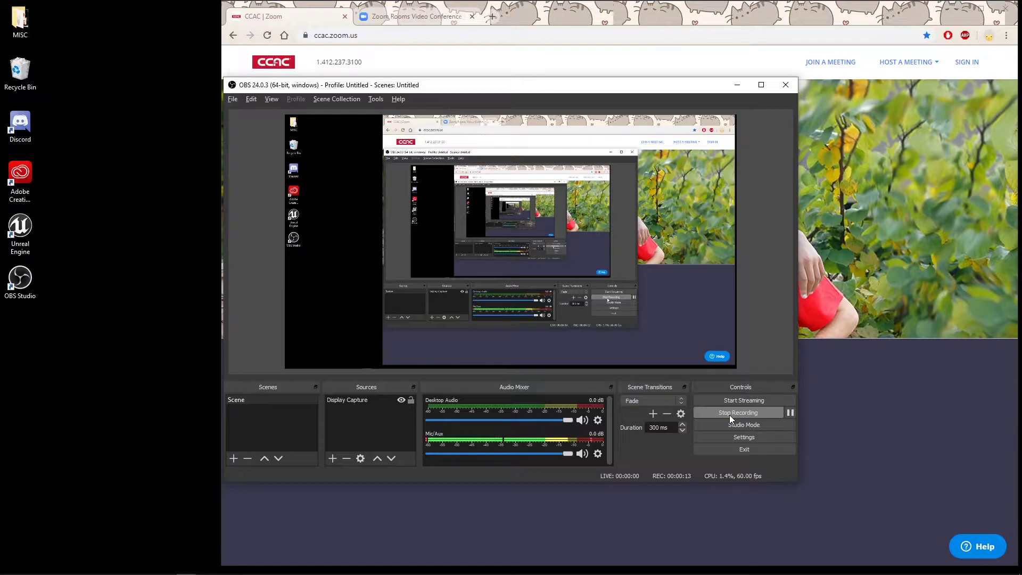
Step: Minimize the OBS window, bring up the Notepad note over the browser and highlight the zoom.us address in it
click(738, 85)
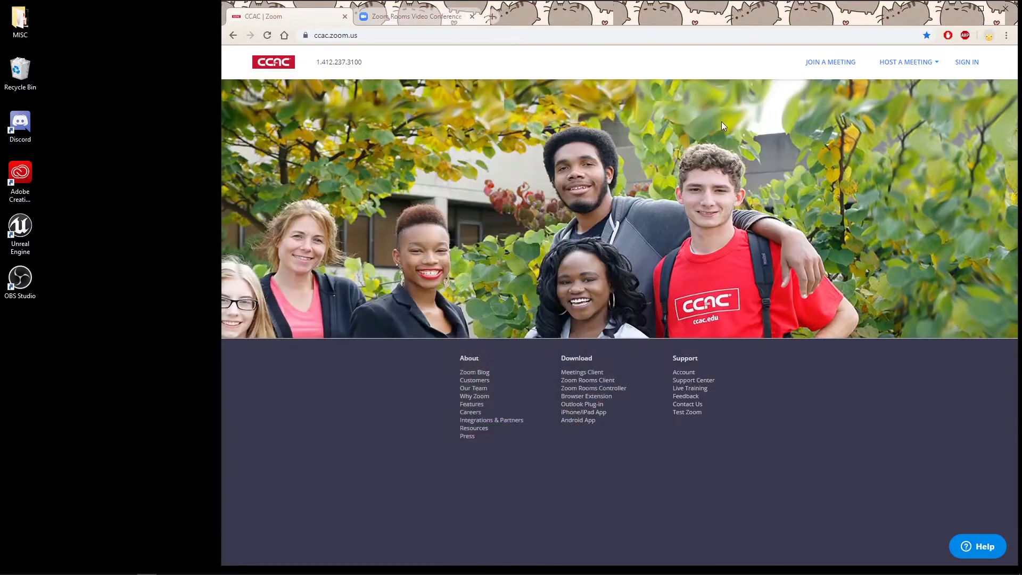
key(alt+Tab)
key(alt+Tab)
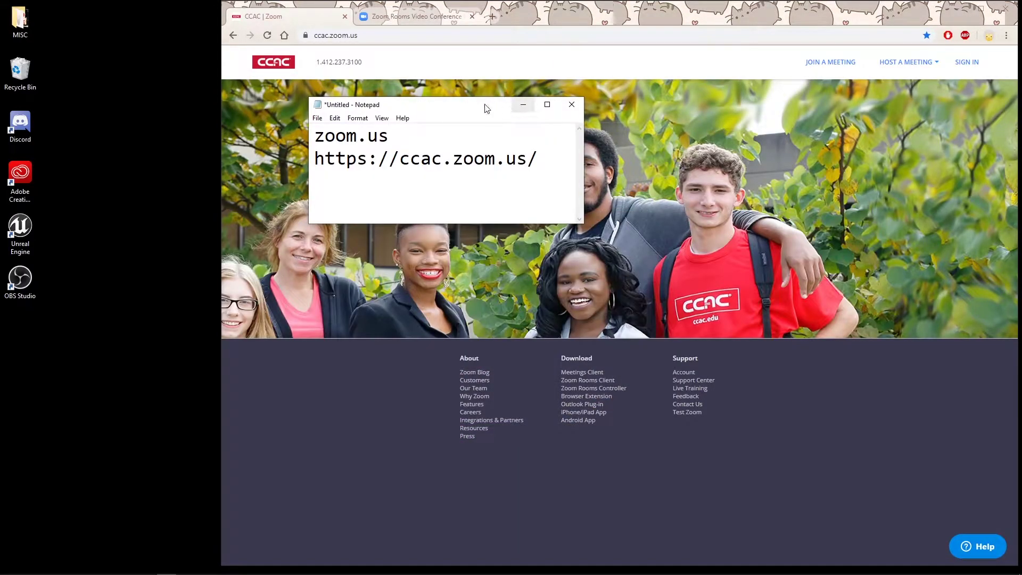
drag(454, 107, 421, 193)
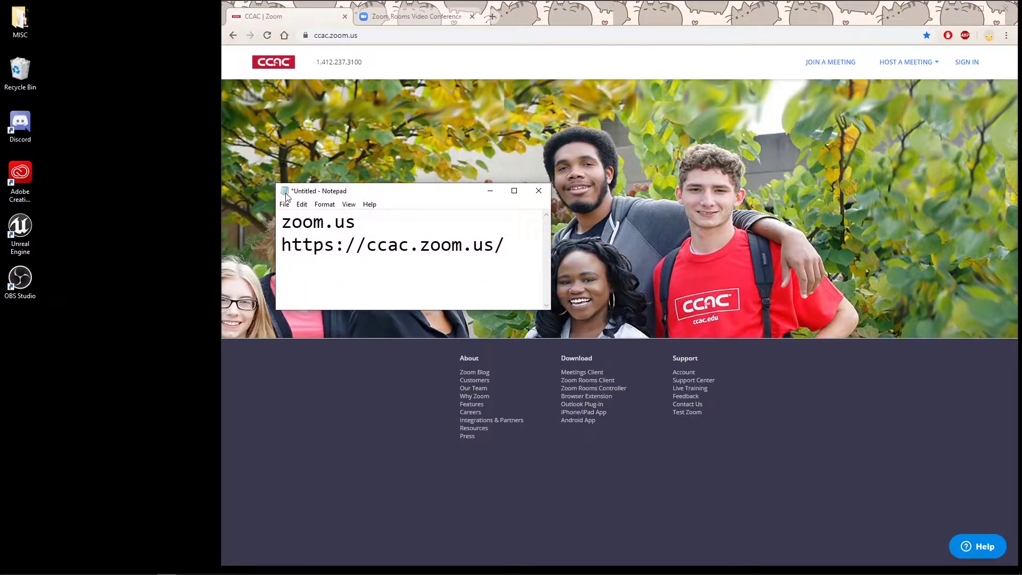
drag(291, 221, 357, 223)
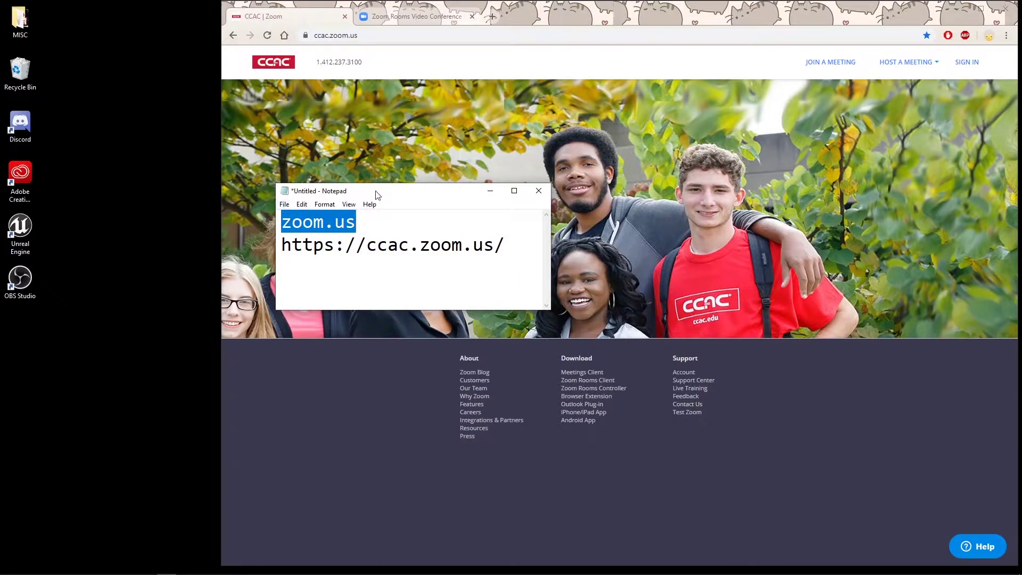
Step: Move the Notepad window out of the way, switch to the Zoom Rooms page and widen the browser window
drag(391, 196, 105, 249)
click(424, 15)
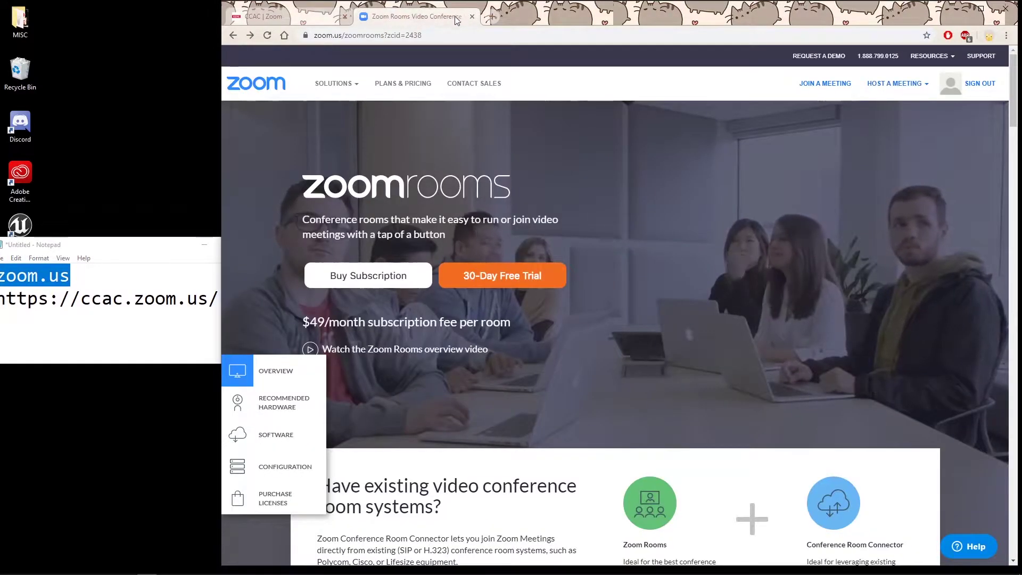
drag(221, 59, 66, 68)
Step: Go to the Zoom client download page from the site's resources and highlight the Zoom Client for Meetings description
mouse_move(178, 83)
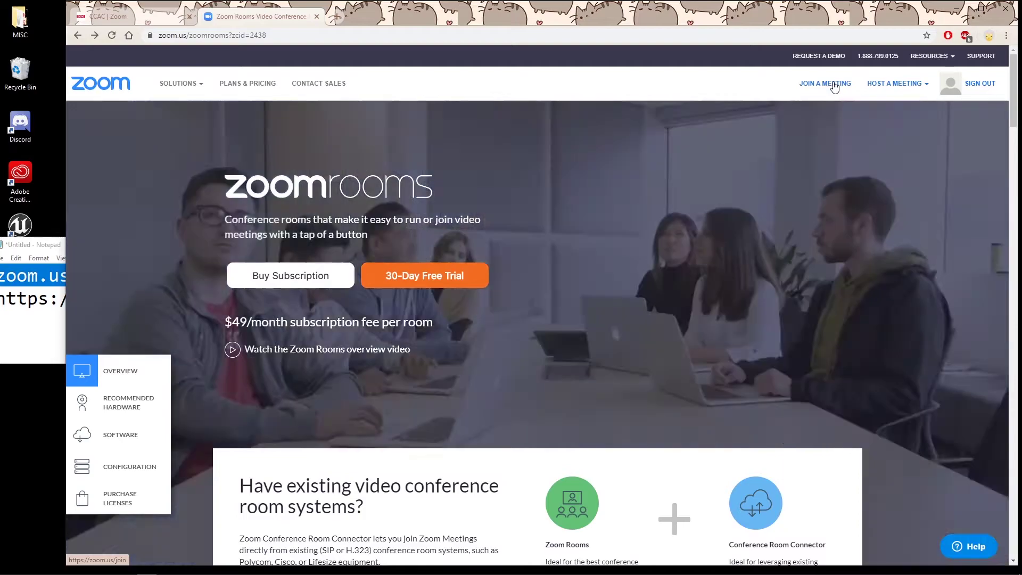
mouse_move(889, 83)
mouse_move(932, 57)
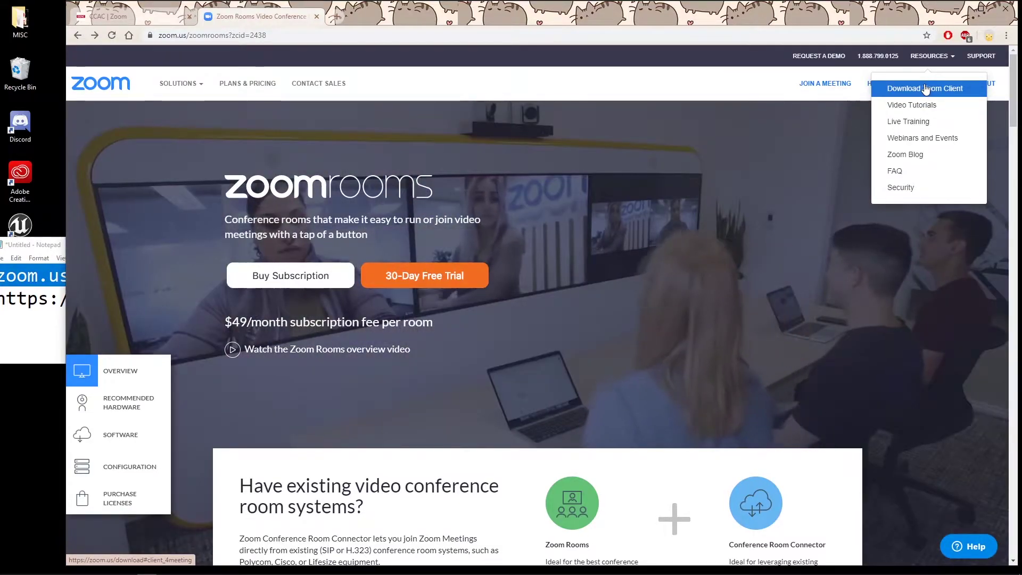
click(927, 88)
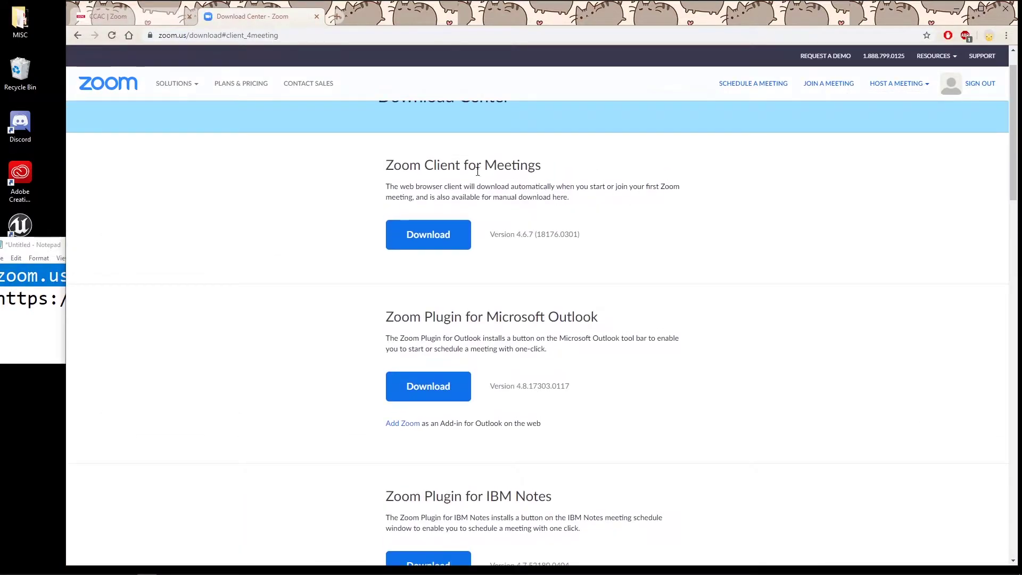
drag(389, 166, 588, 201)
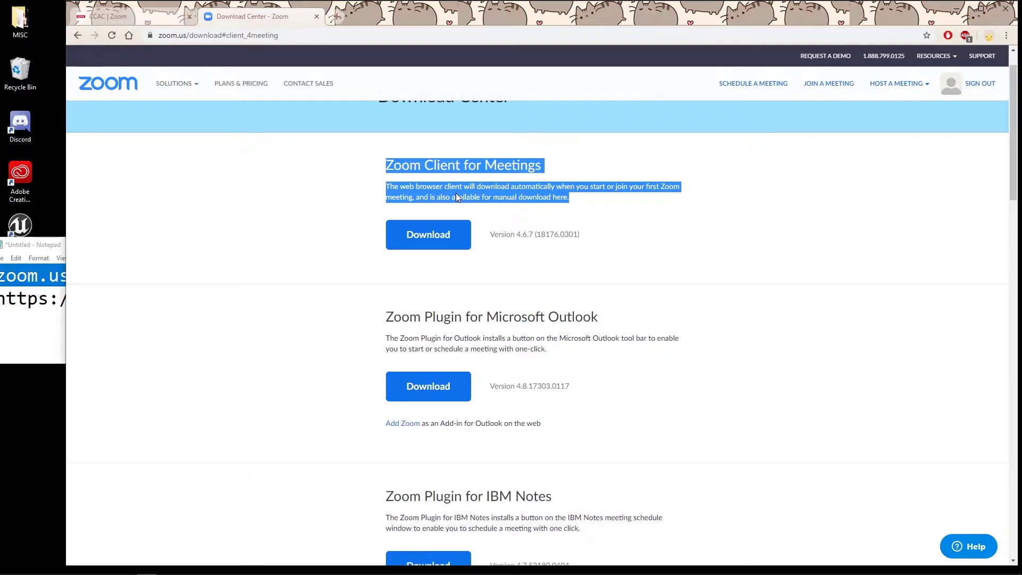
click(338, 198)
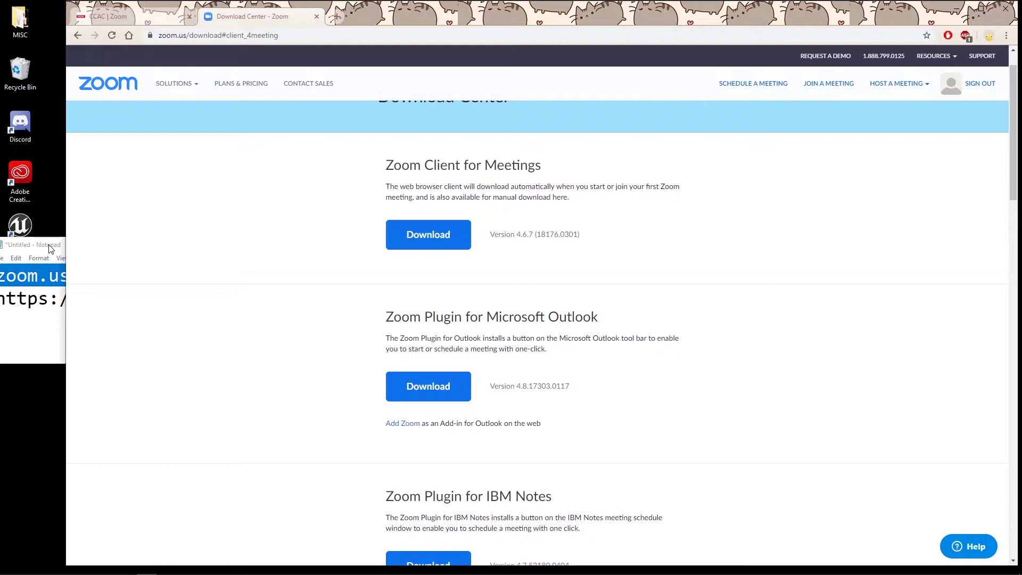
drag(49, 249, 220, 245)
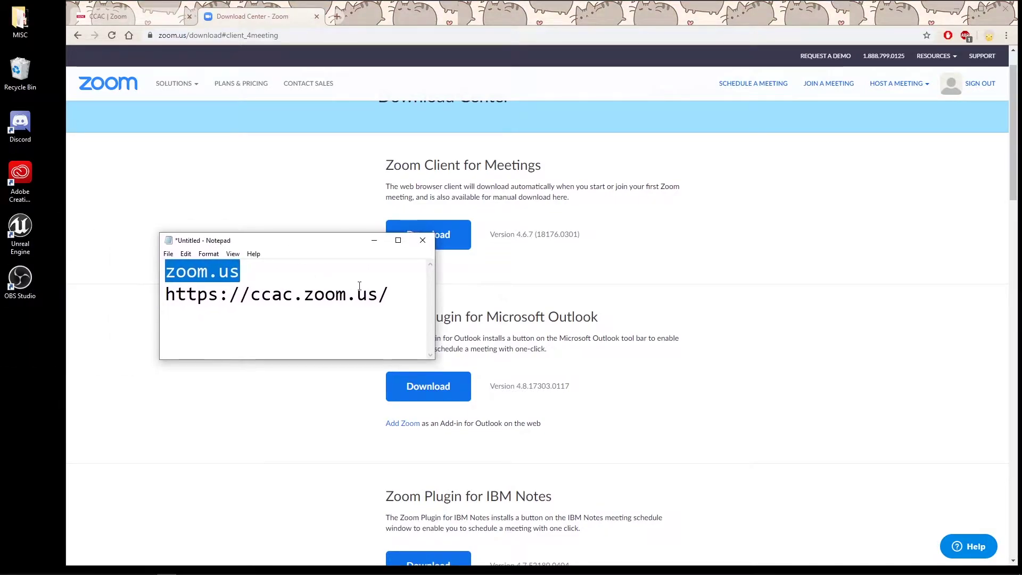
drag(406, 297, 167, 307)
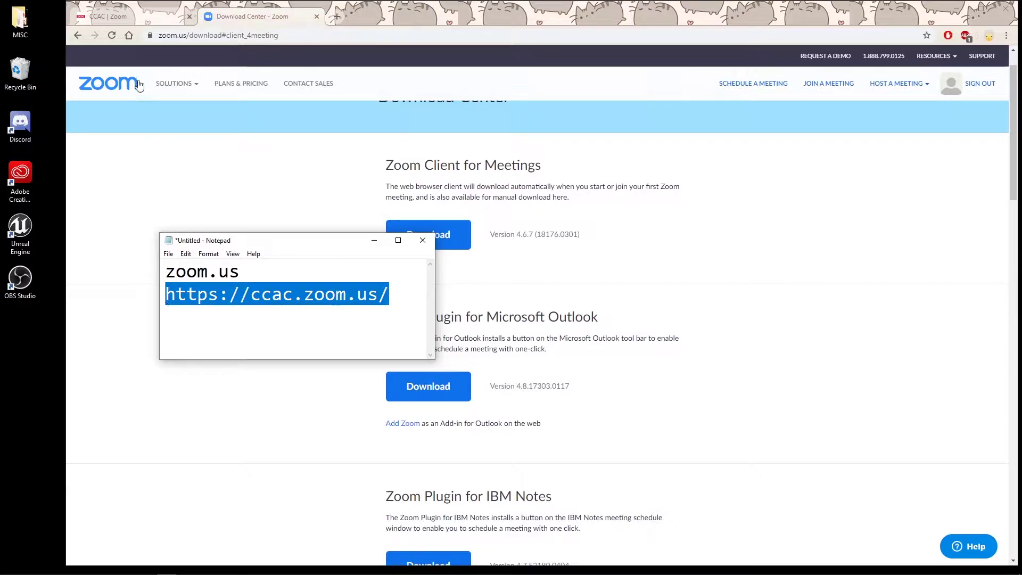
click(132, 20)
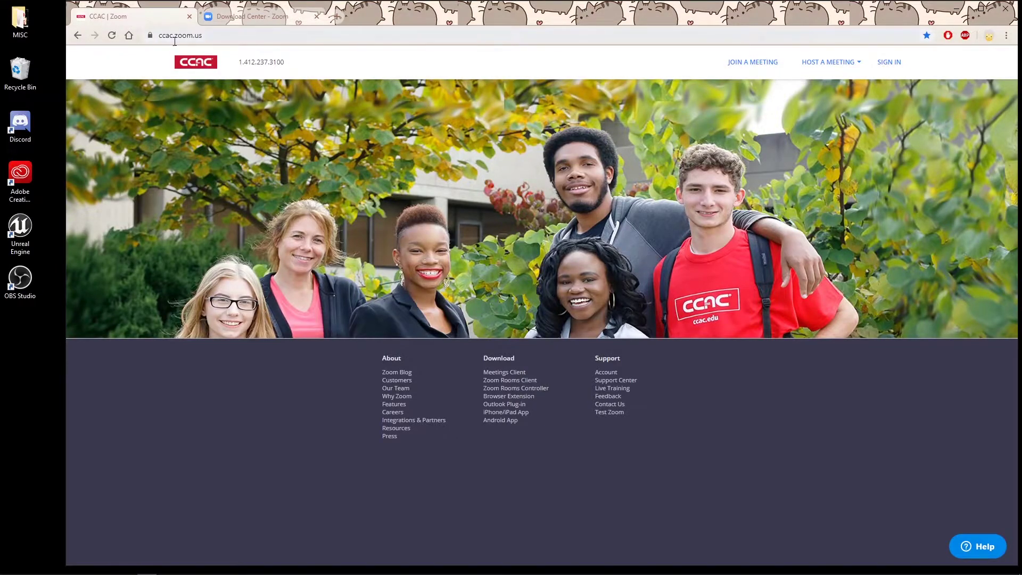
click(159, 36)
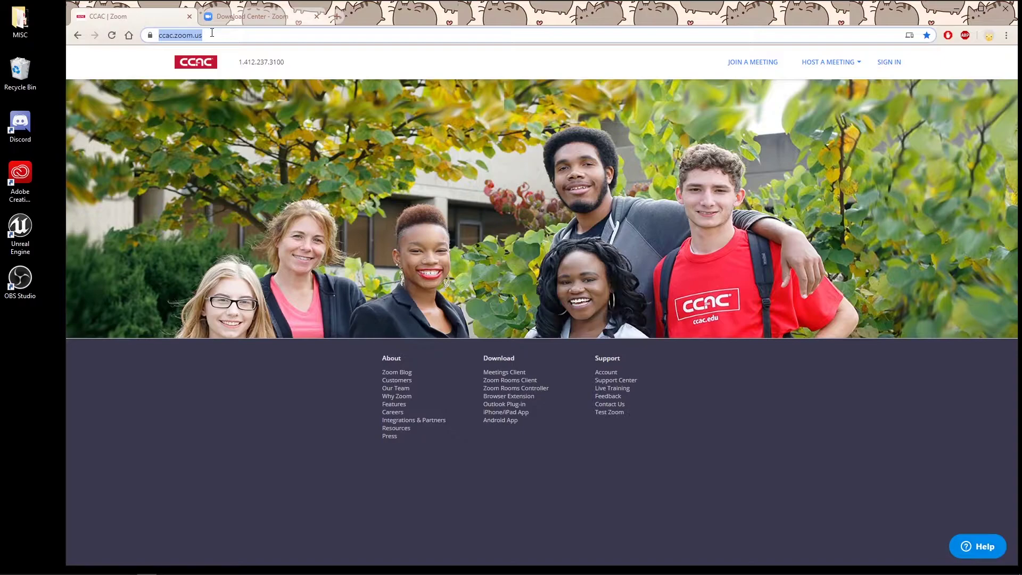
Step: Sign in to the CCAC Zoom portal and open the form for scheduling a new meeting
click(889, 63)
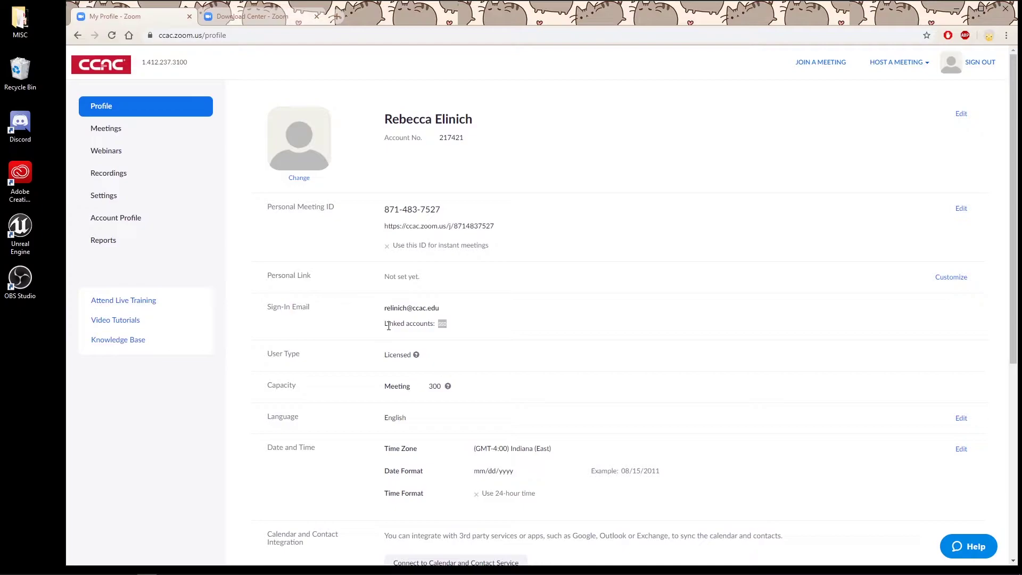
mouse_move(892, 65)
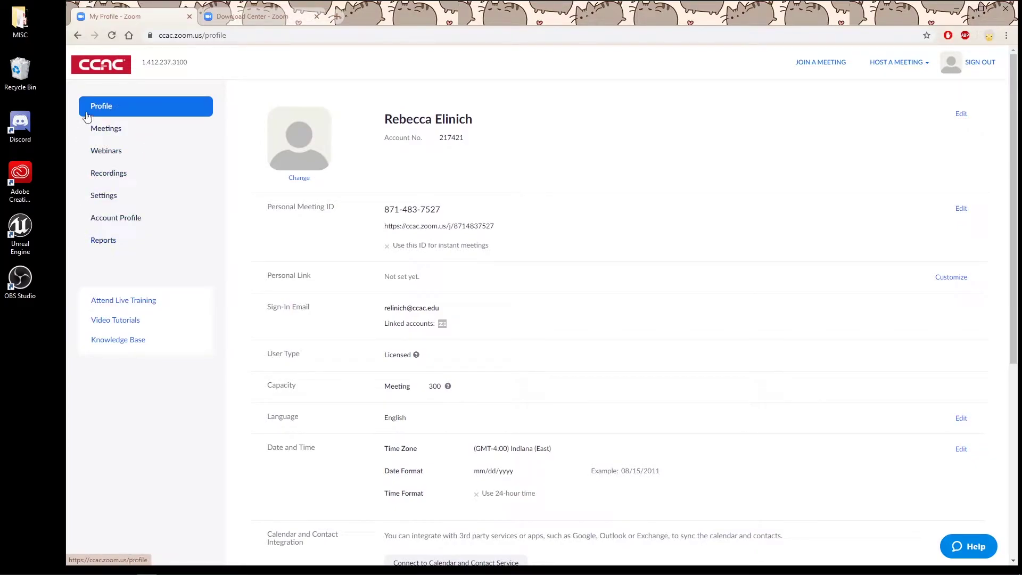
click(104, 132)
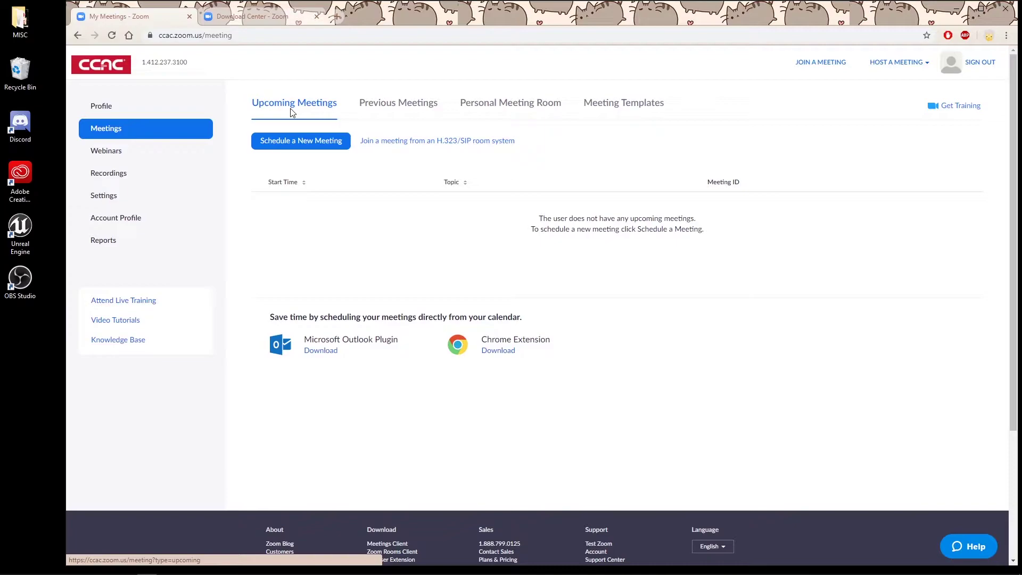
click(296, 149)
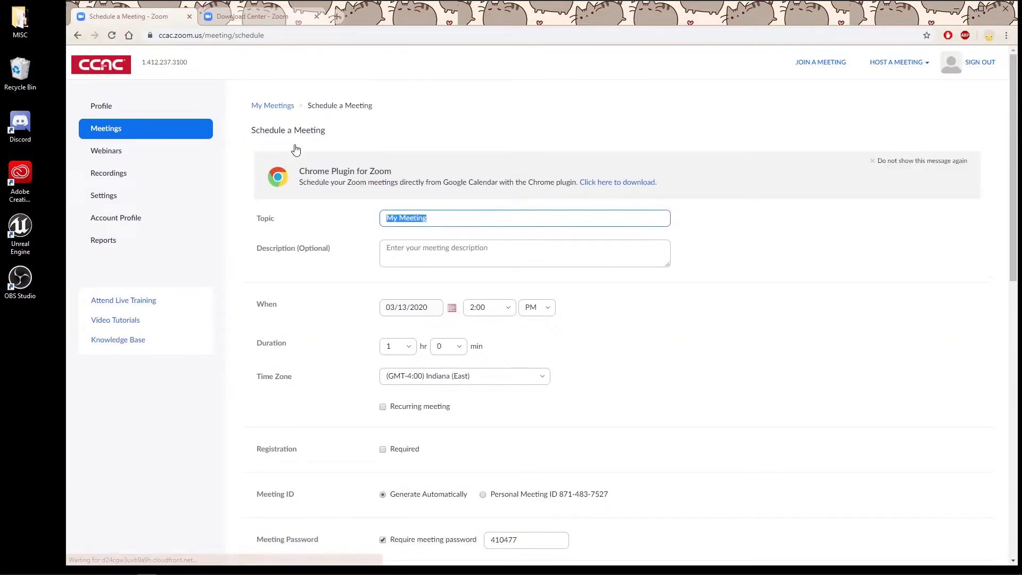
Step: Set the meeting topic to "My Office Hours" and the description to "This is a time you can come and meet with me virtually."
scroll(424, 205, down, 1)
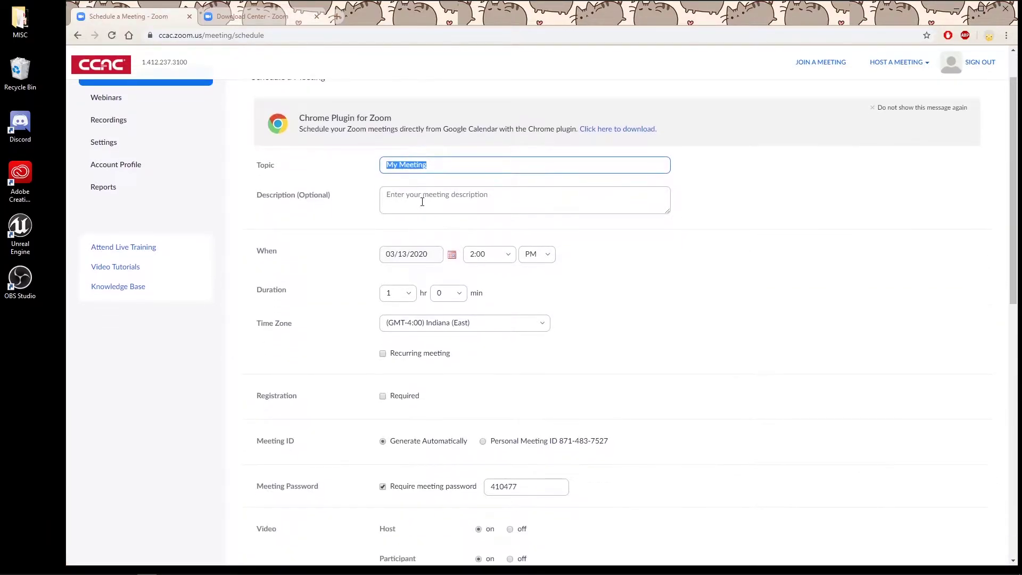
triple_click(439, 165)
text(My Office Hours)
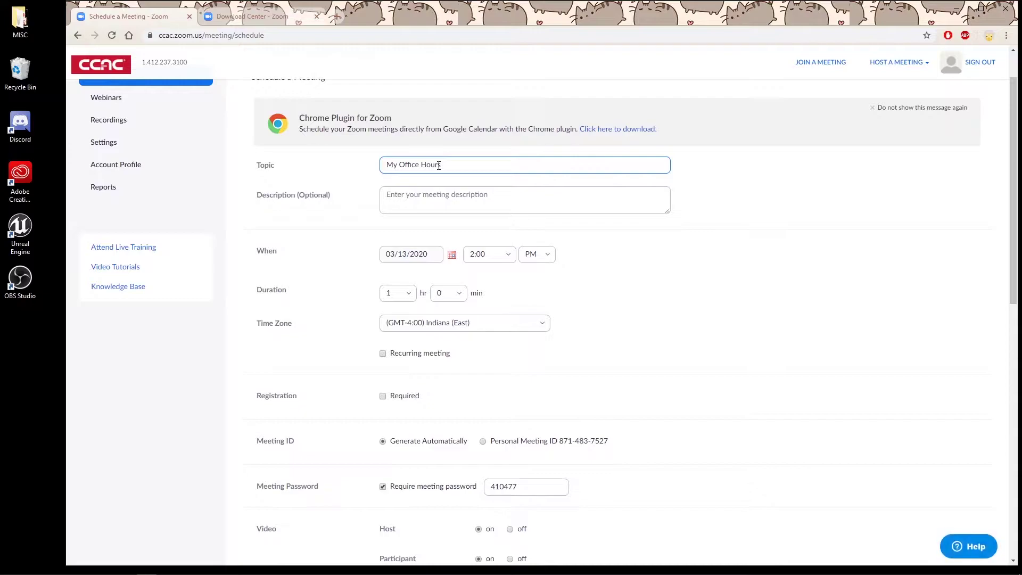
click(433, 205)
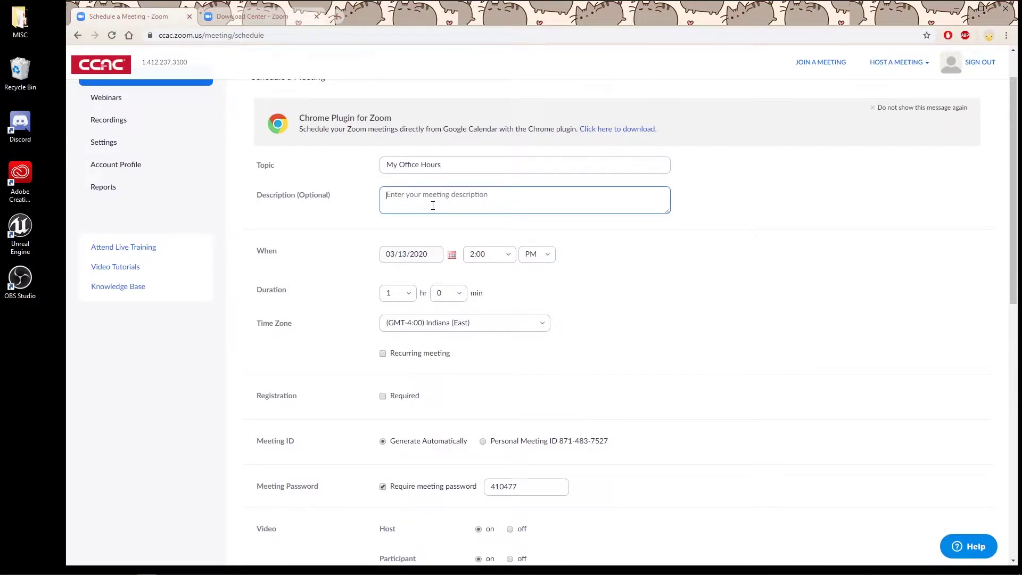
text(Thi)
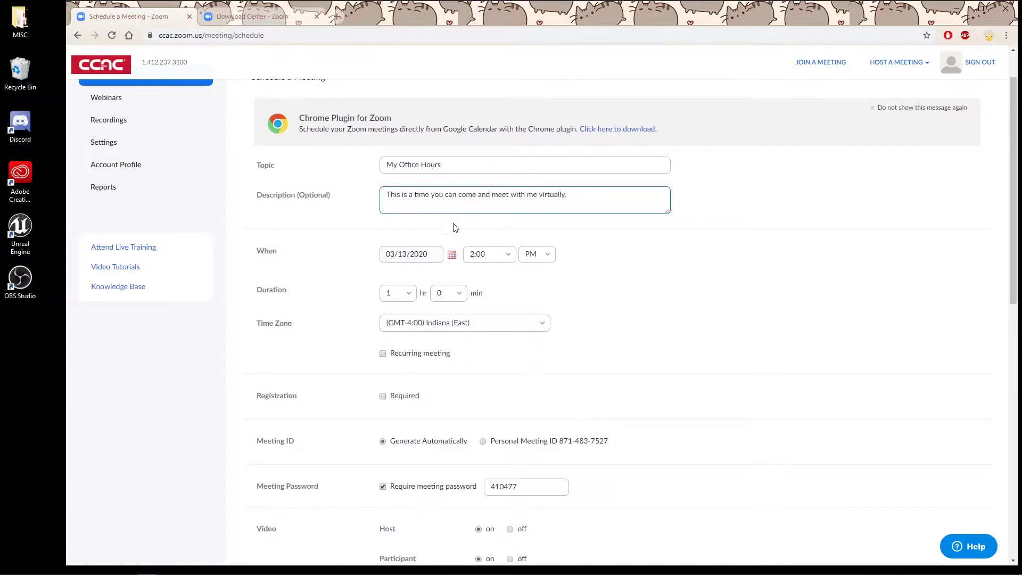
Step: Schedule the meeting for 03/20/2020 at 3:00 PM with a duration of 2 hours
click(452, 256)
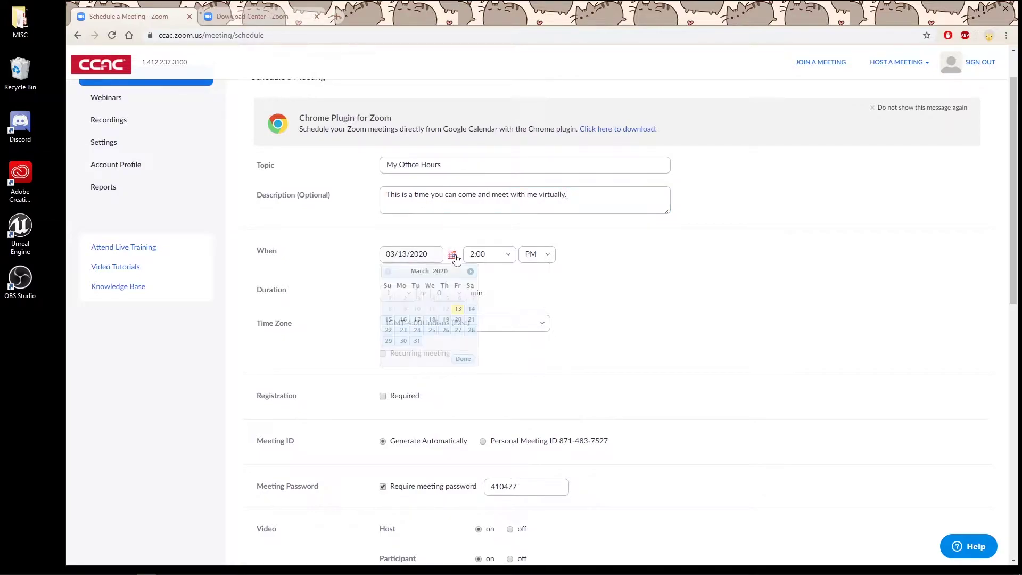
click(458, 320)
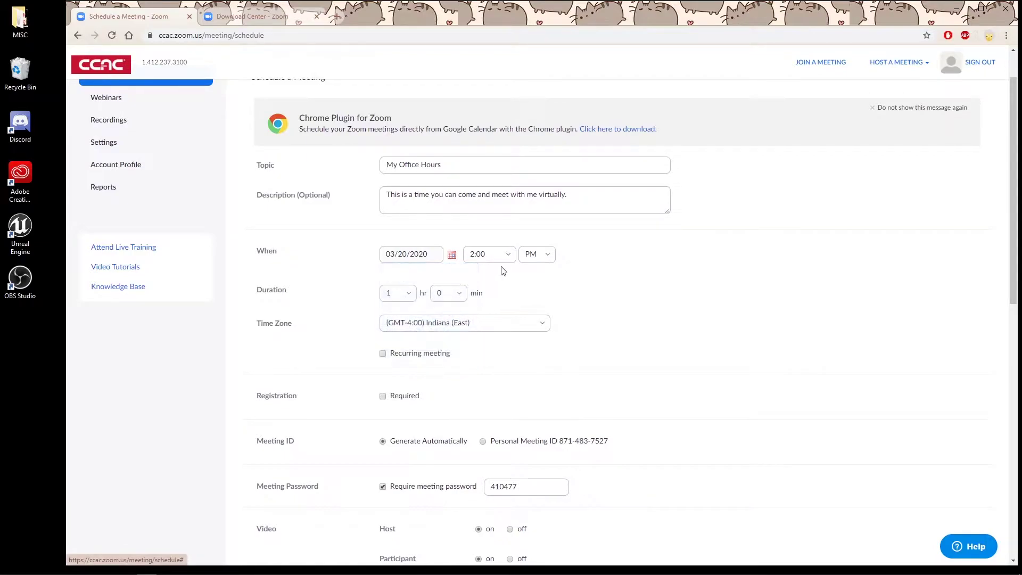
click(508, 256)
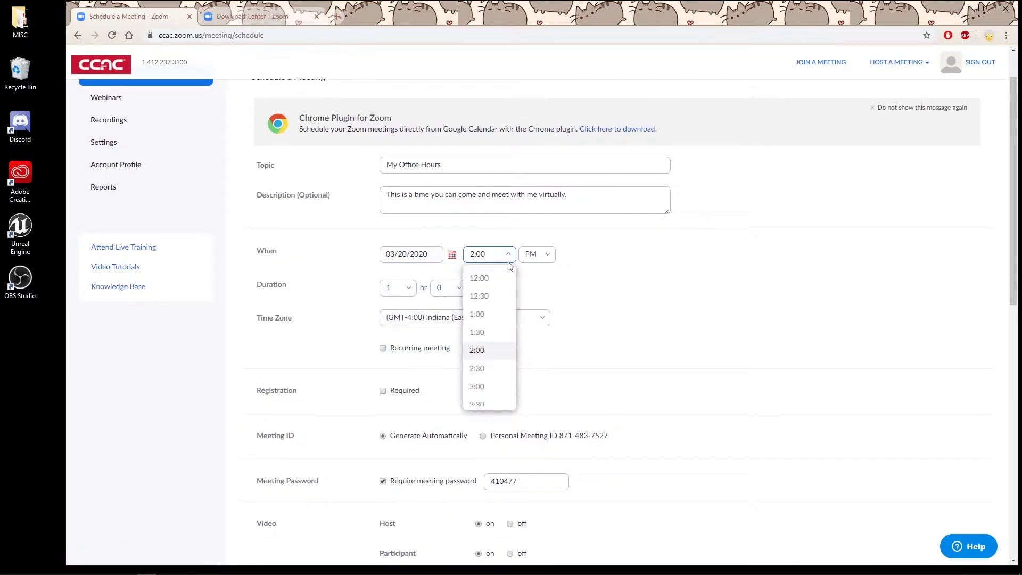
click(484, 385)
click(410, 291)
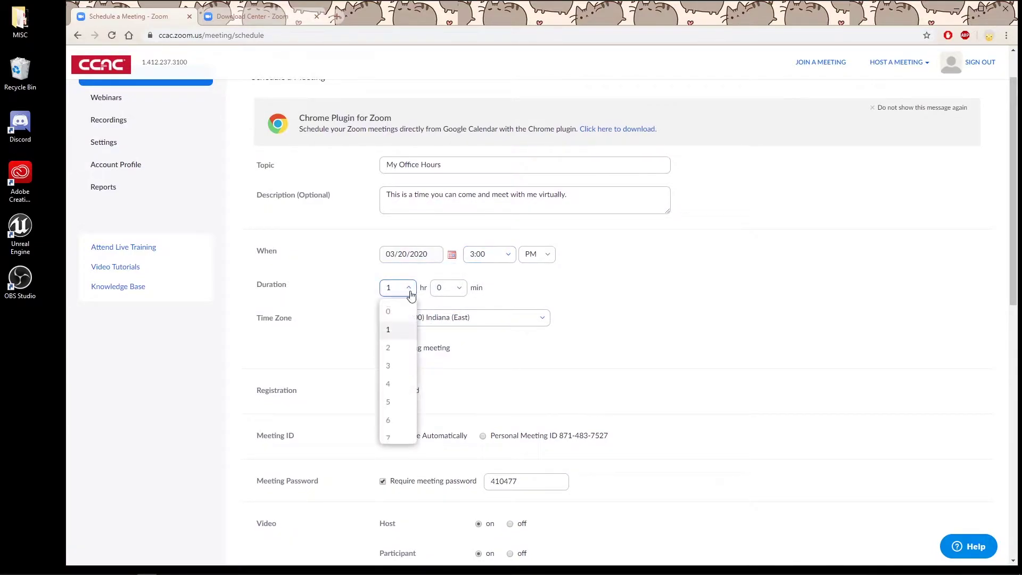
click(400, 352)
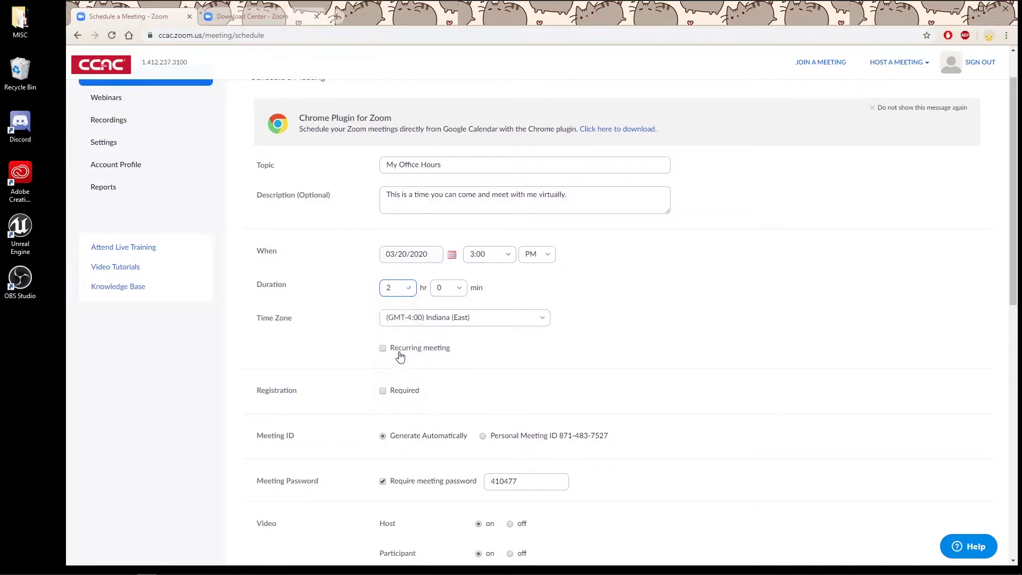
Step: Turn off the meeting password requirement, review the remaining video, audio and meeting options, and save the meeting
scroll(424, 358, down, 1)
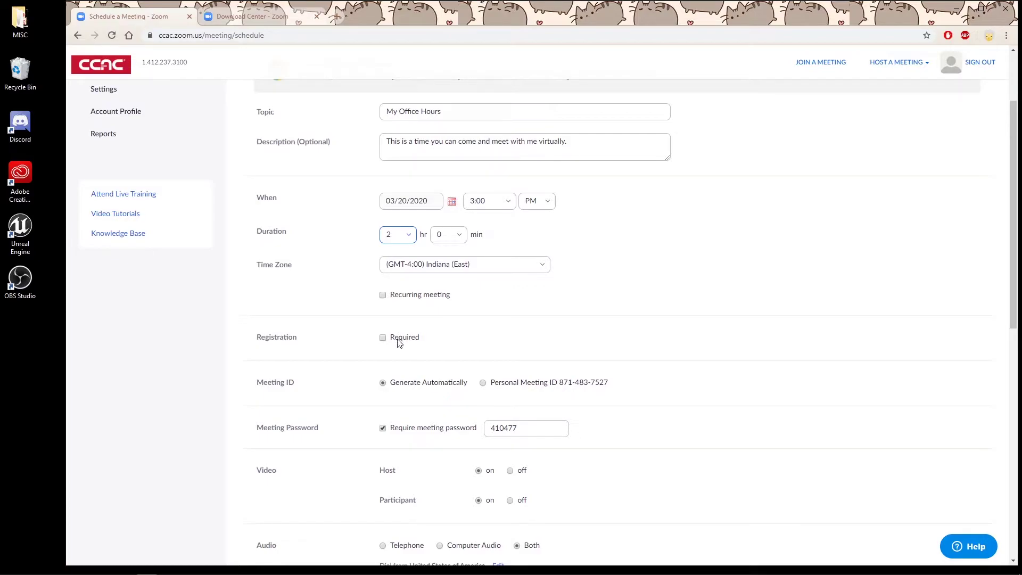
scroll(399, 343, down, 1)
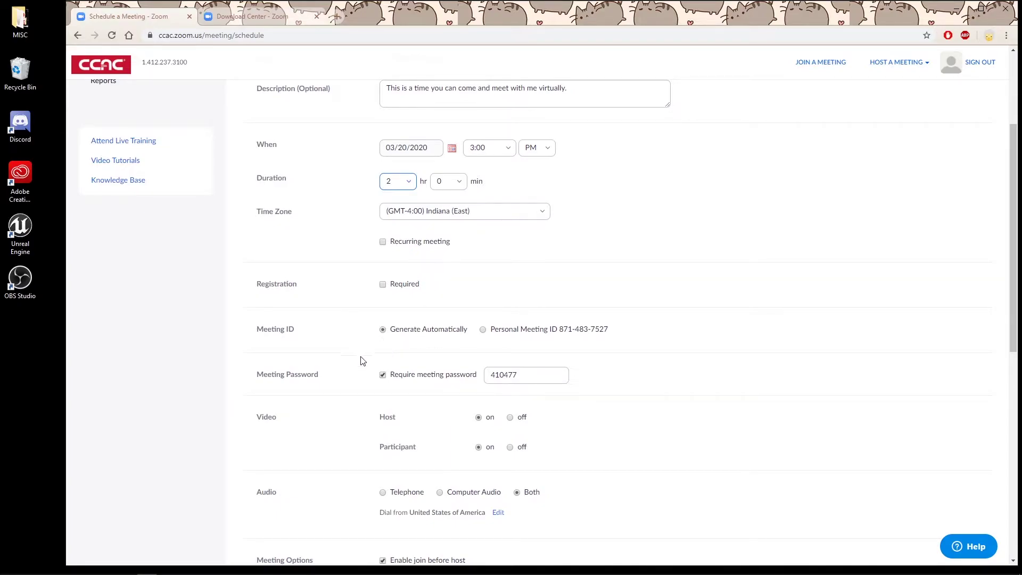
click(383, 375)
scroll(373, 381, down, 1)
scroll(373, 381, down, 1)
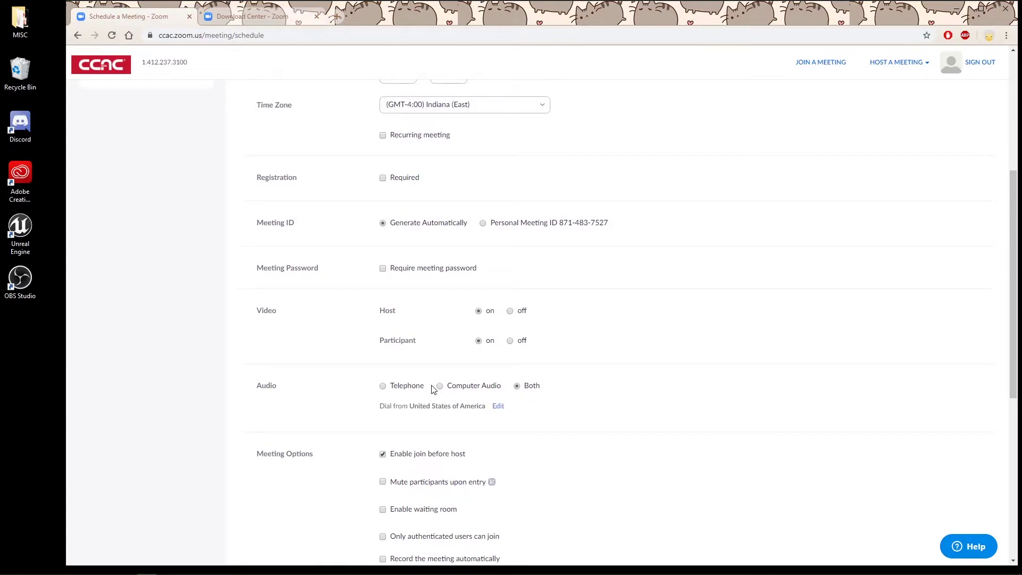
scroll(432, 389, down, 2)
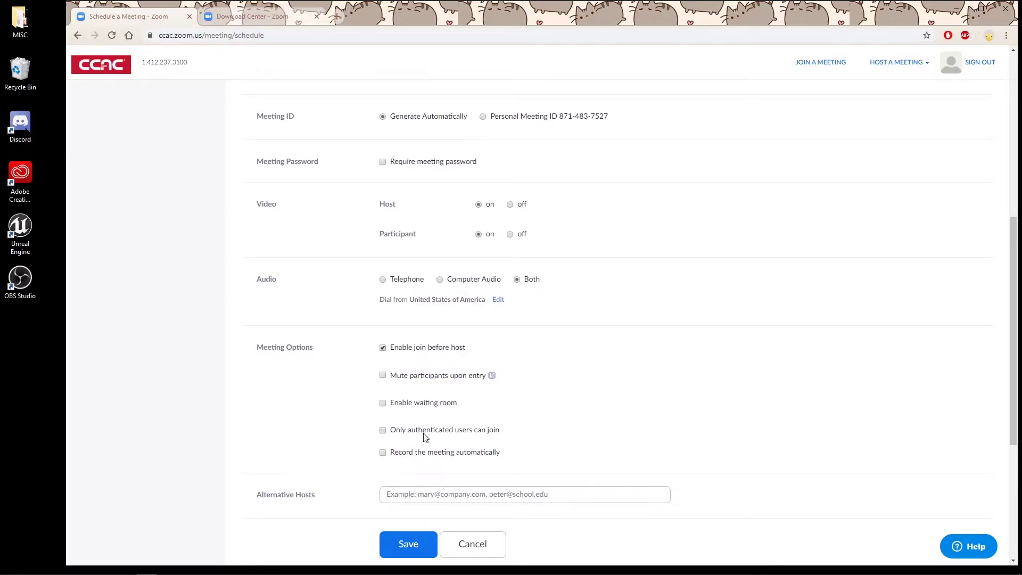
scroll(400, 495, down, 1)
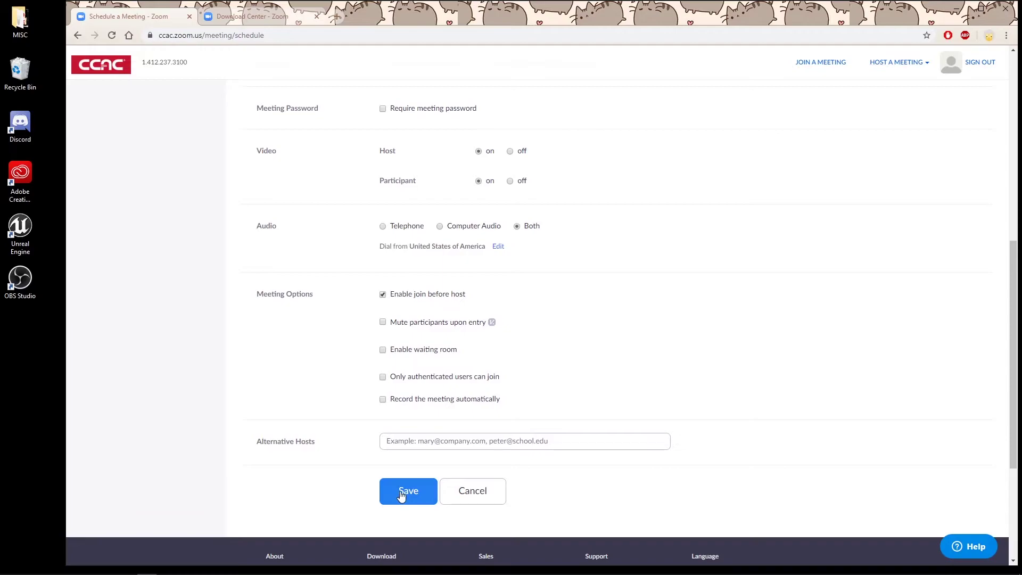
click(401, 492)
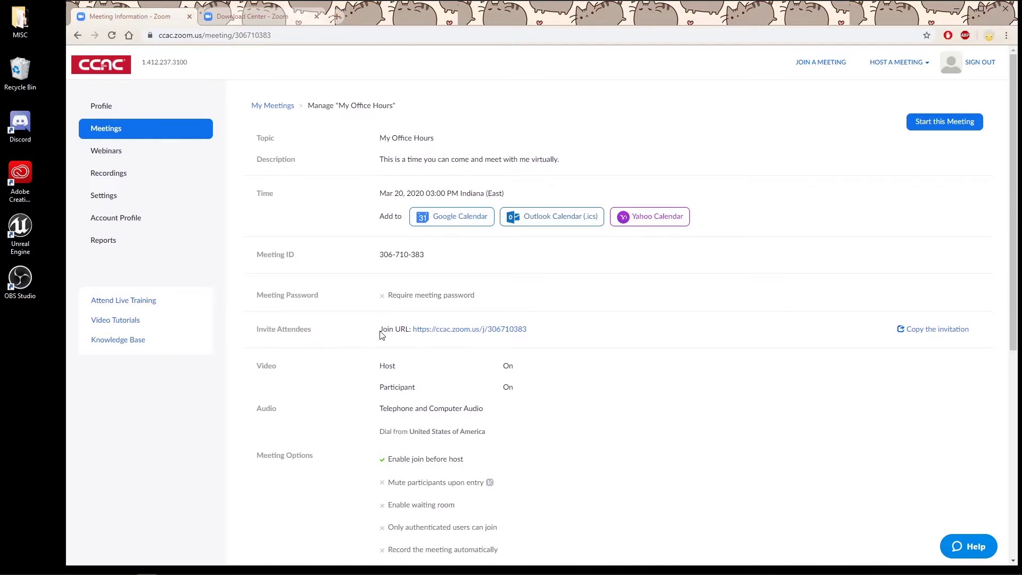
Step: Highlight the meeting's join URL, open the full meeting invitation and copy its text
drag(380, 330, 542, 335)
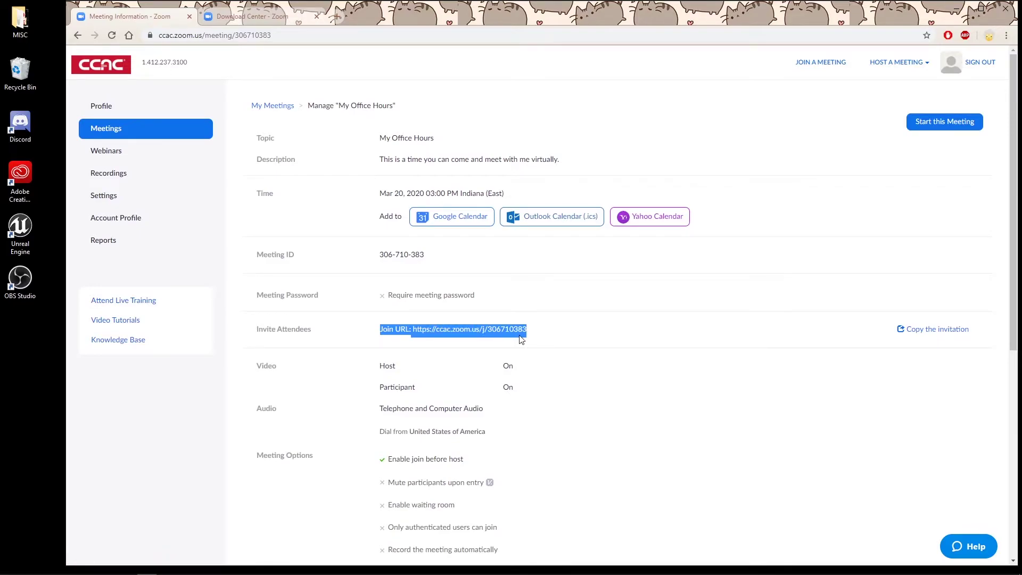
click(927, 333)
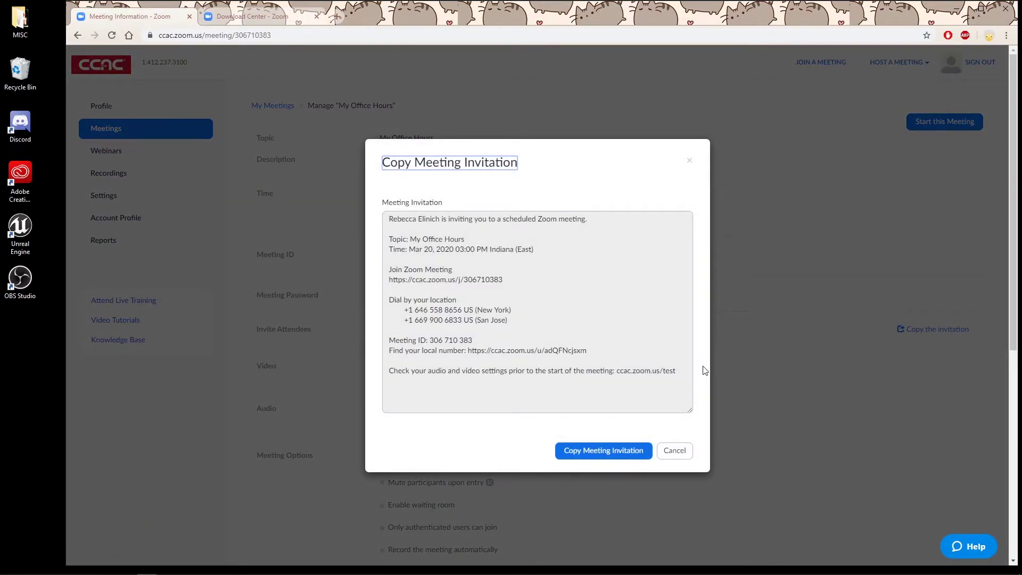
drag(678, 371, 386, 216)
click(581, 452)
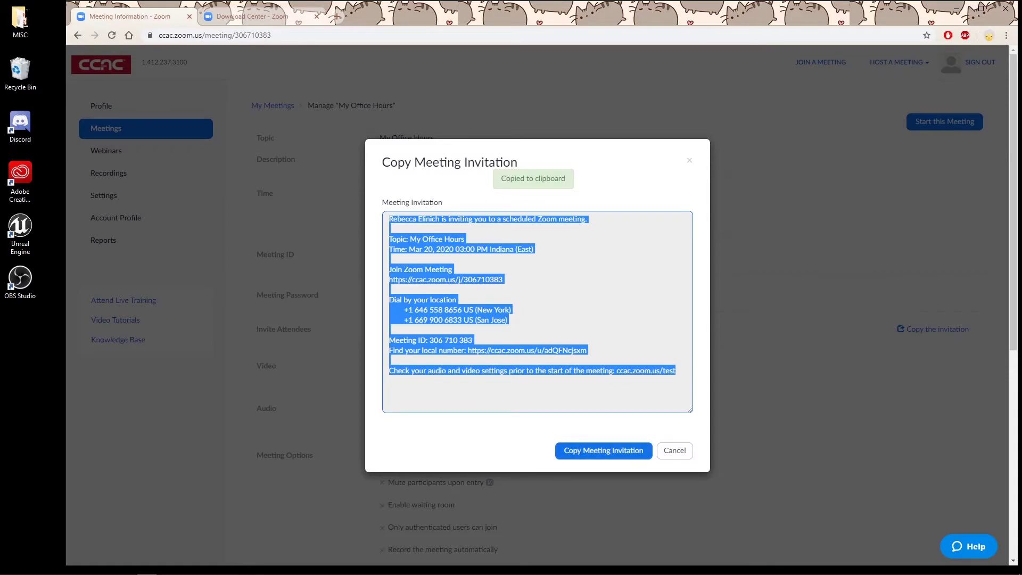
Step: Switch to Notepad, discard the existing note unsaved, and paste the meeting invitation into a blank, maximized note
click(167, 568)
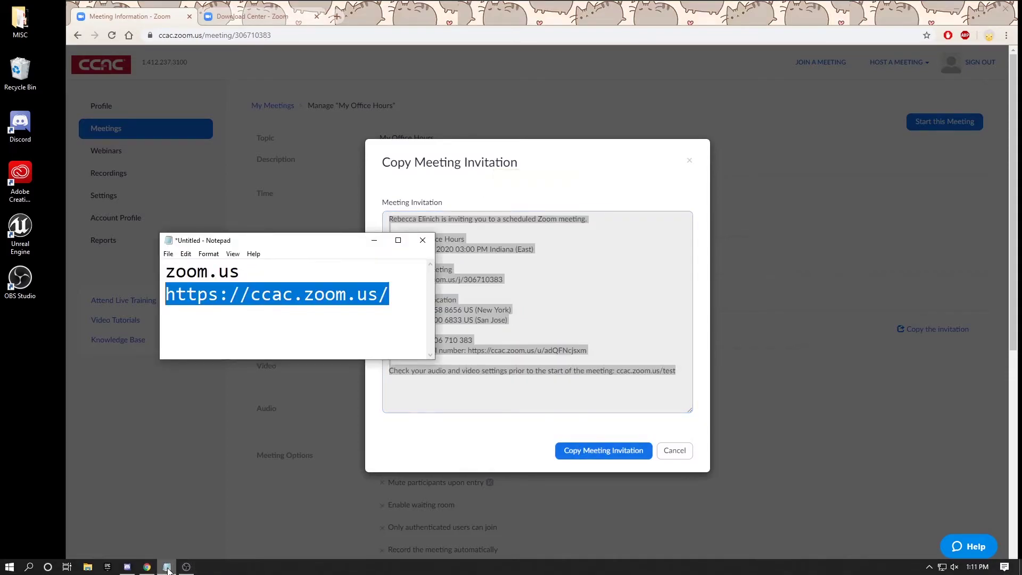
key(alt+F4)
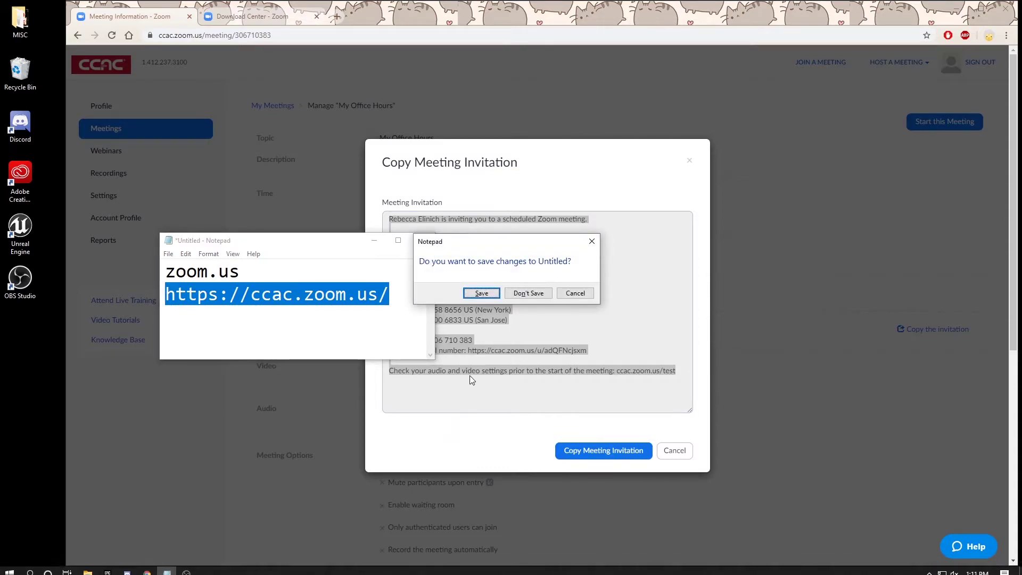
click(528, 293)
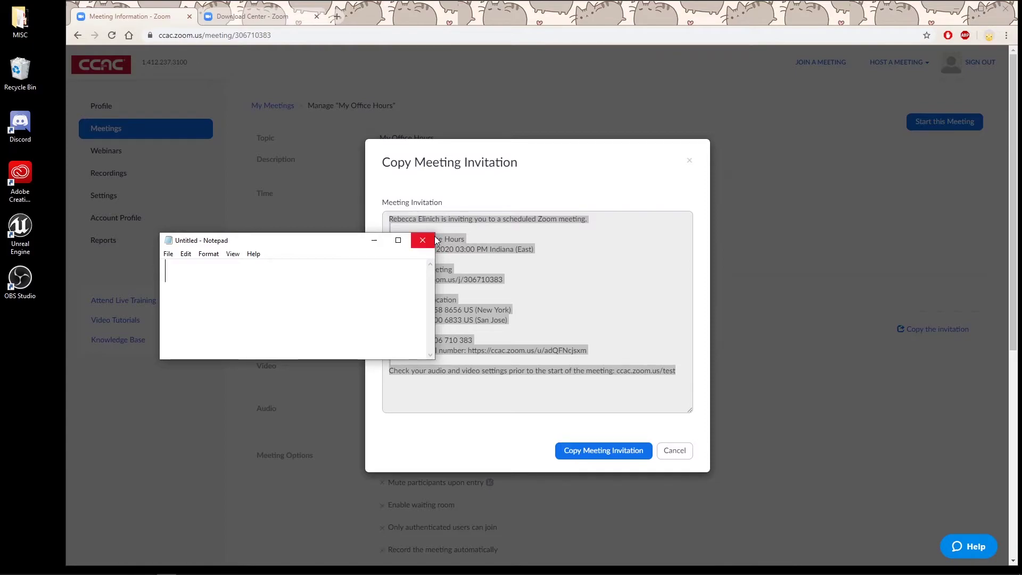
drag(160, 233, 15, 22)
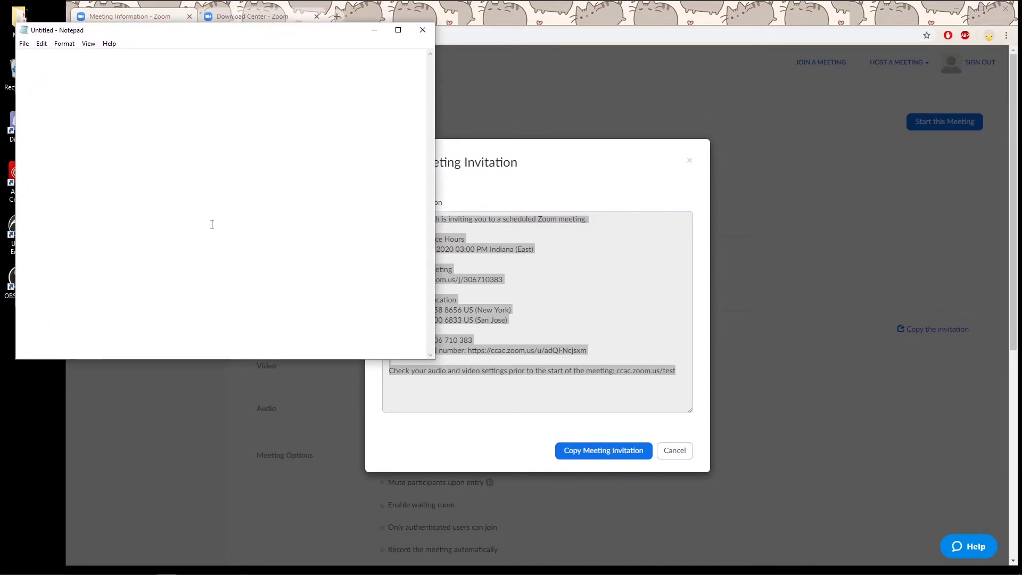
key(ctrl+v)
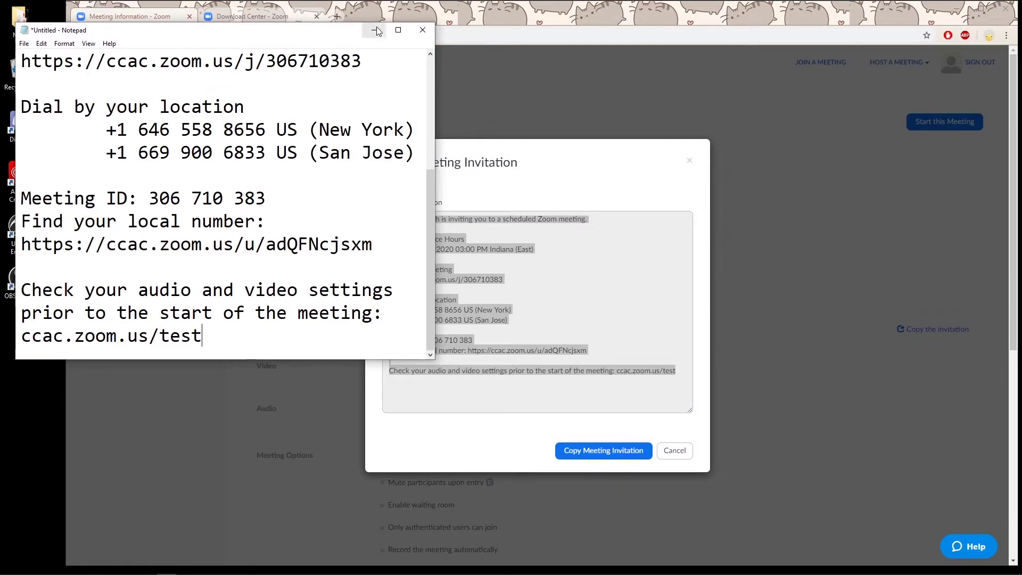
click(399, 30)
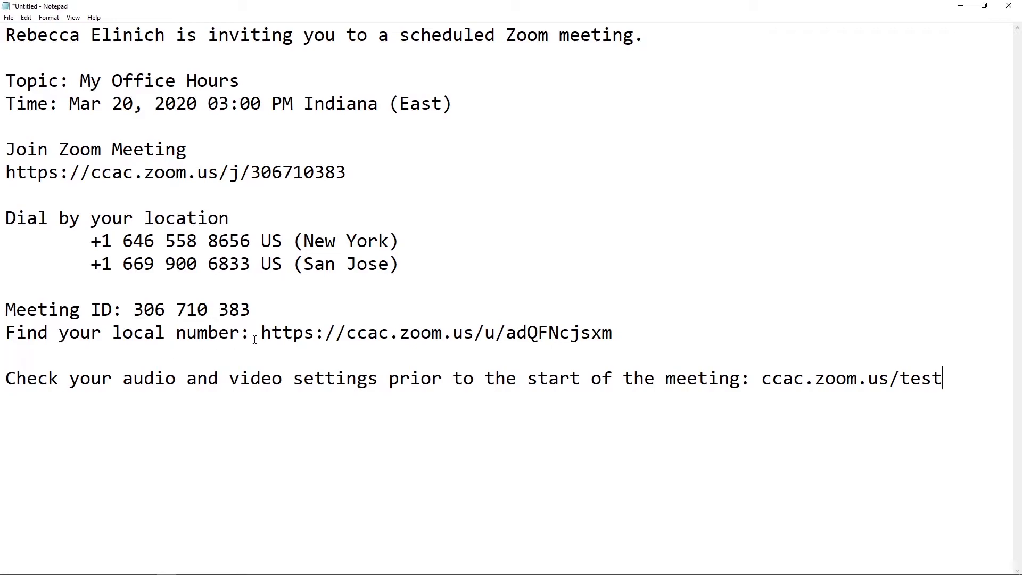
Step: Examine the invitation's local number link, join link and New York dial-in line, then minimize Notepad and dismiss the invitation dialog
drag(263, 334, 616, 334)
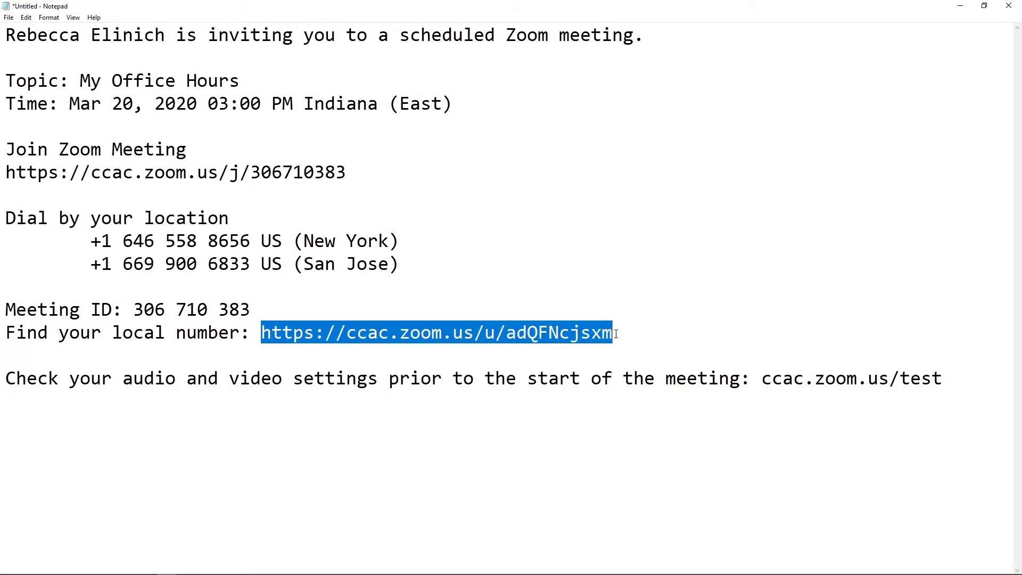
drag(344, 168, 2, 166)
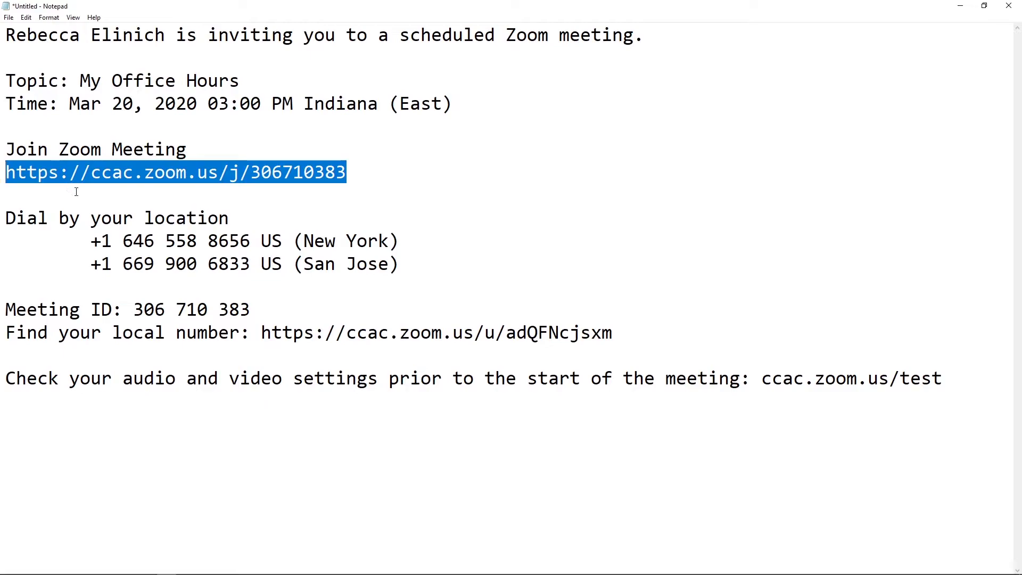
drag(91, 242, 405, 247)
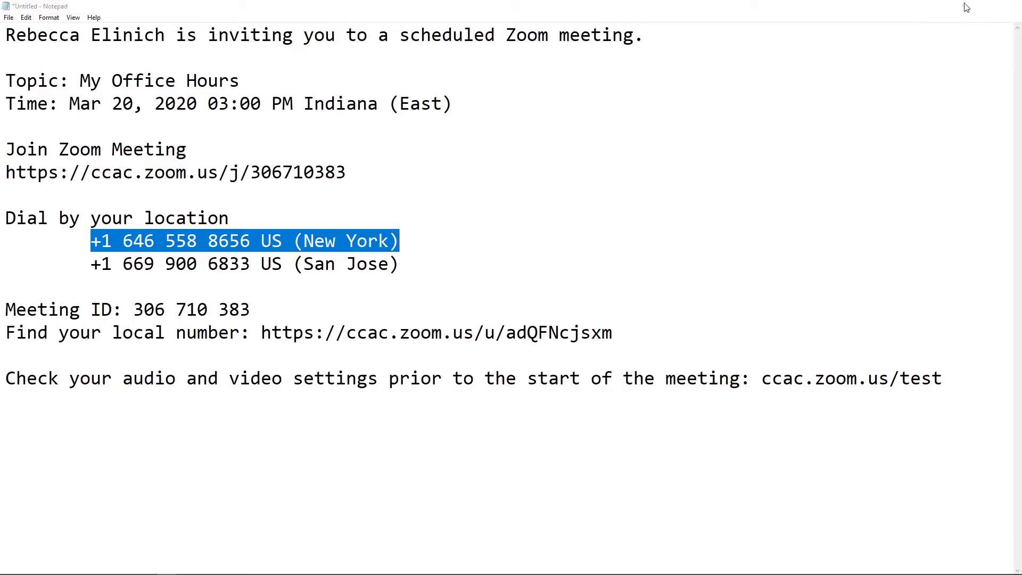
click(961, 6)
click(675, 451)
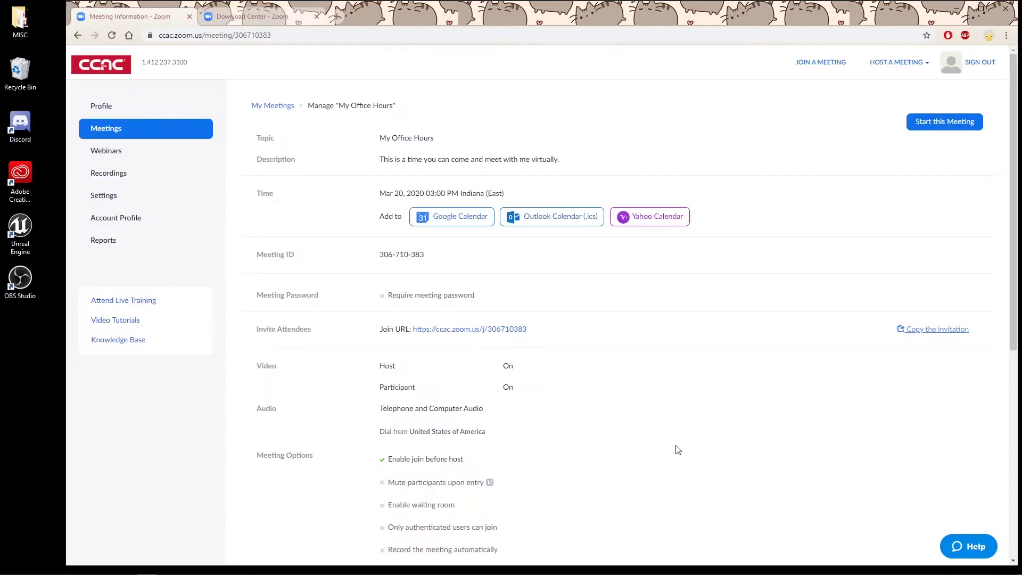
Step: Start the "My Office Hours" meeting from the upcoming meetings list and join it with computer audio
click(275, 106)
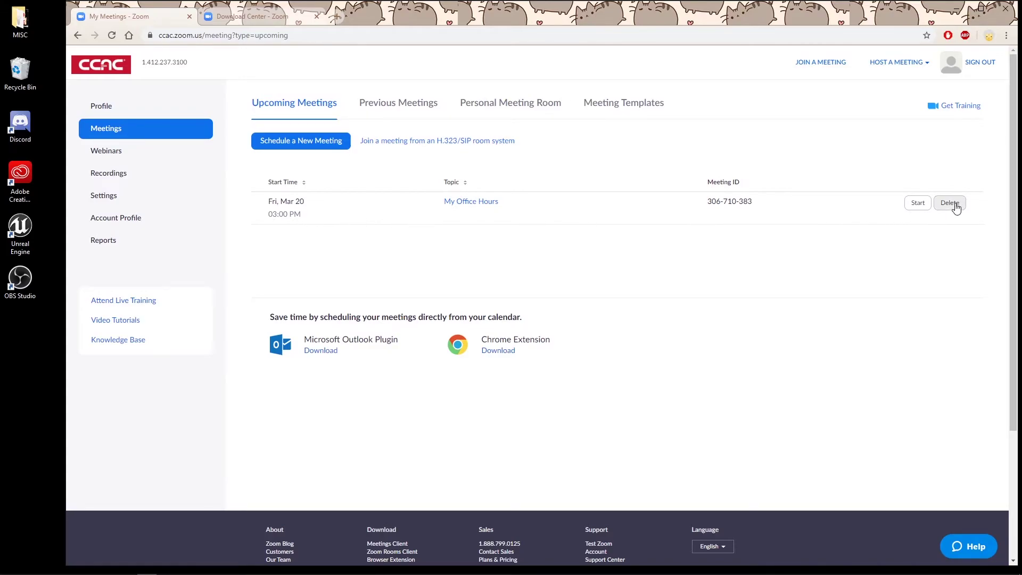
click(924, 211)
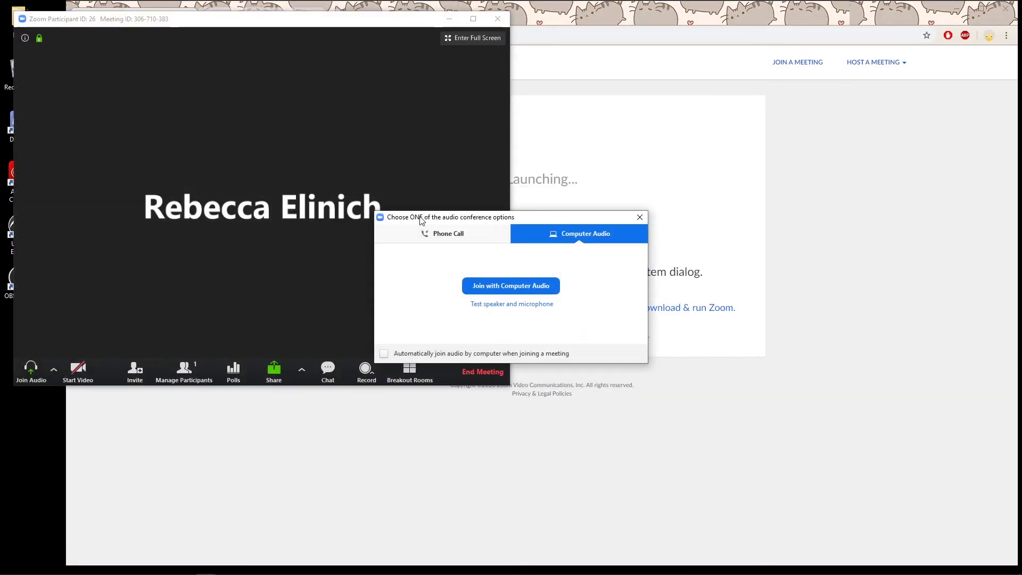
drag(582, 217, 601, 205)
drag(344, 25, 387, 73)
drag(601, 205, 472, 207)
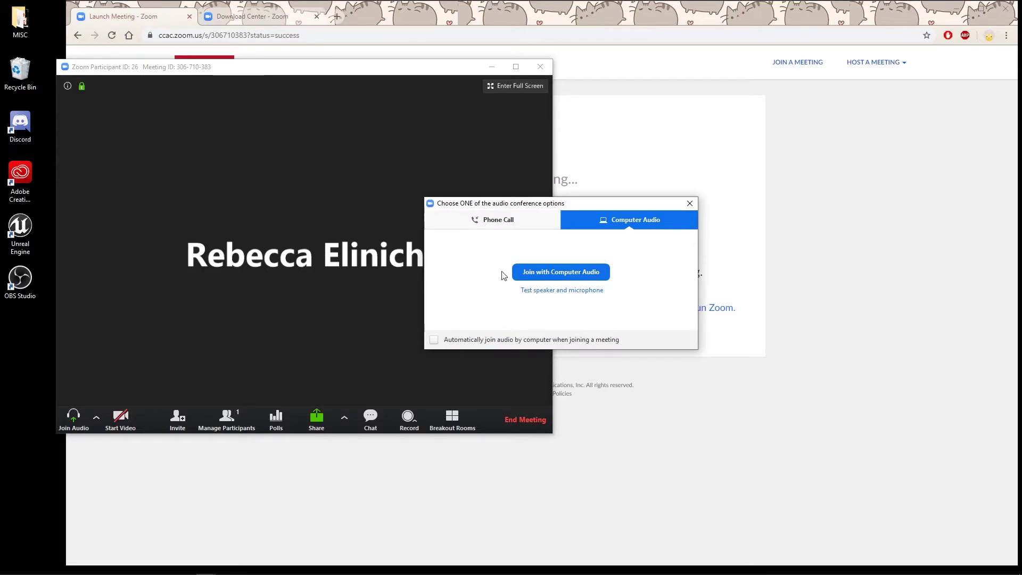
click(545, 272)
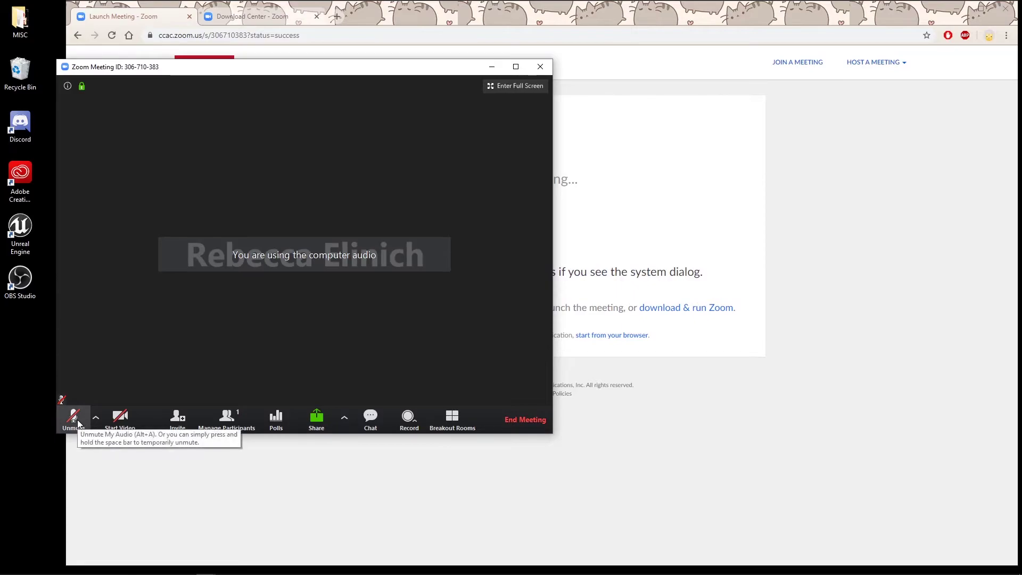
Step: Move the meeting window nearer the middle of the display, and unmute and re-mute the microphone
drag(356, 72, 573, 47)
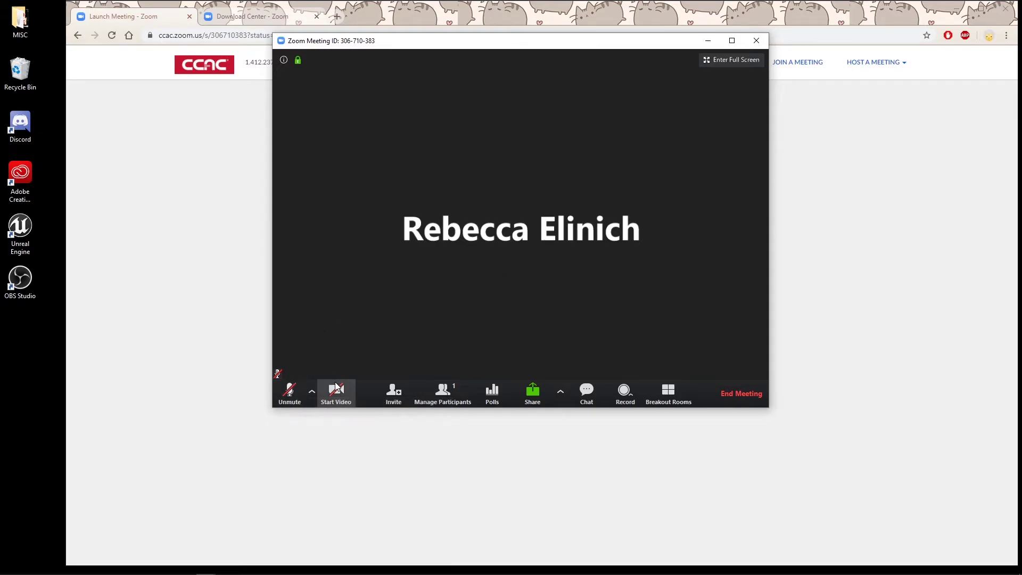
click(291, 389)
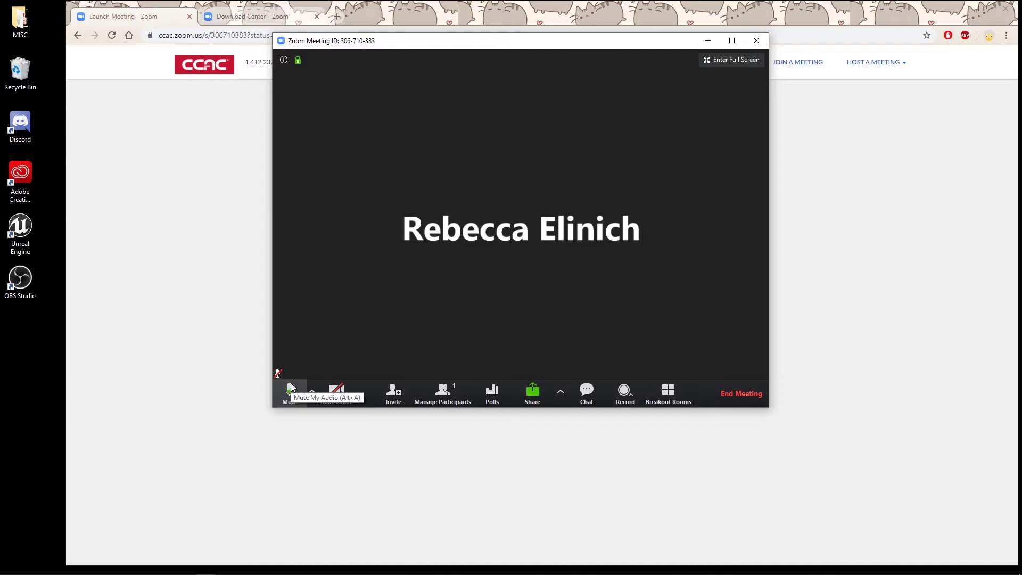
click(290, 388)
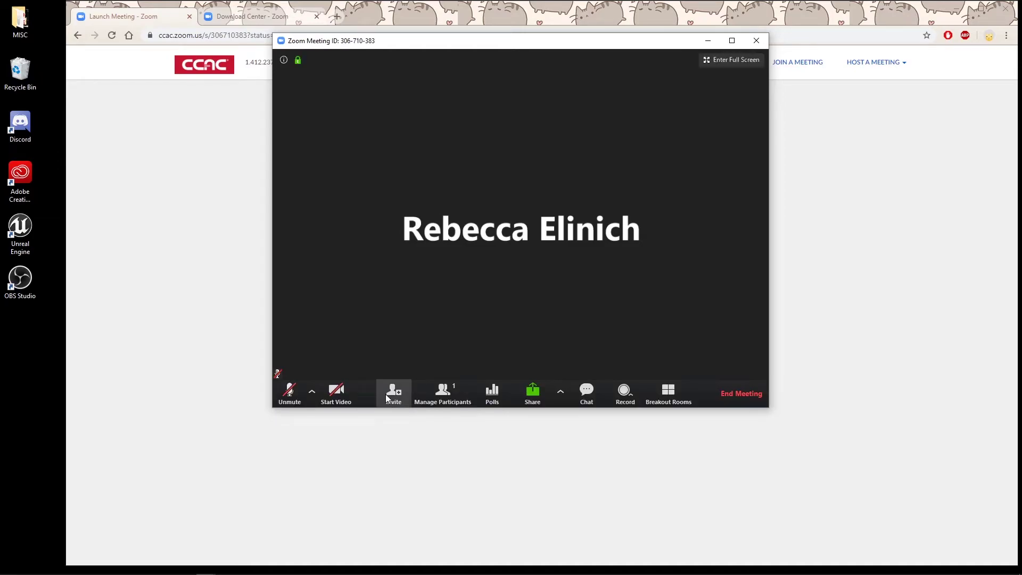
Step: Open the meeting's participants list and reveal the audio and naming controls for the host's entry
click(444, 397)
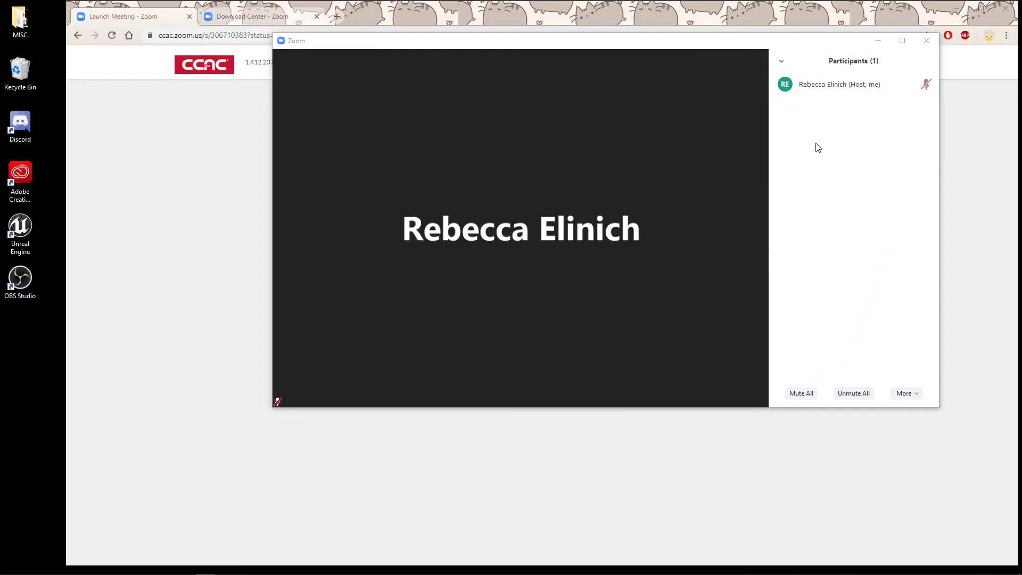
mouse_move(851, 80)
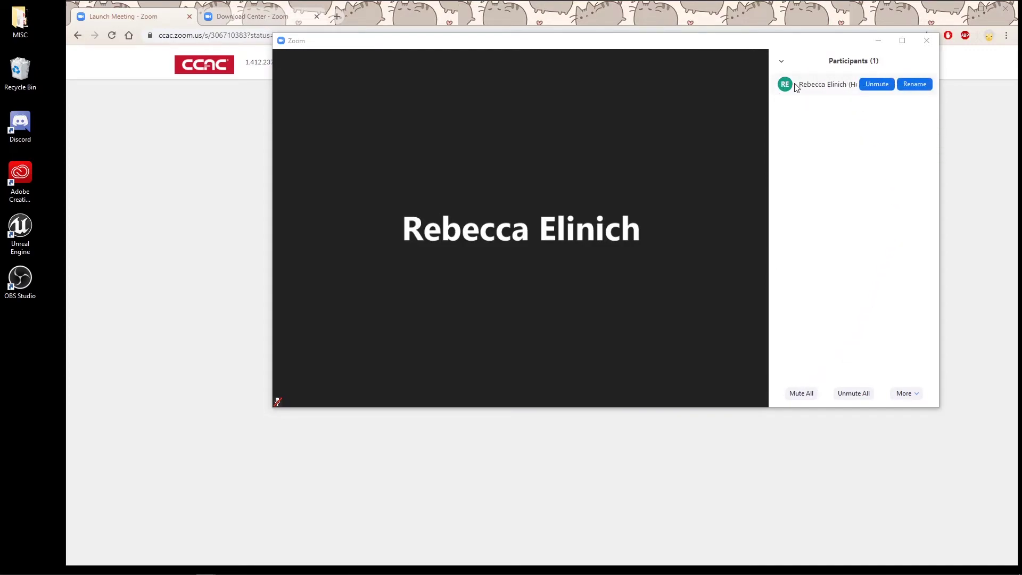